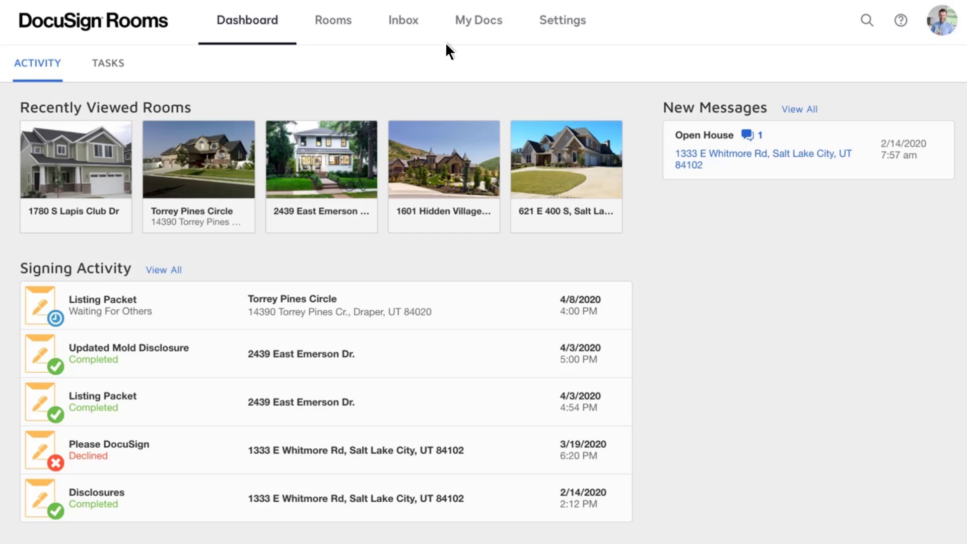
Step: Open the company admin settings in DocuSign Rooms
click(557, 26)
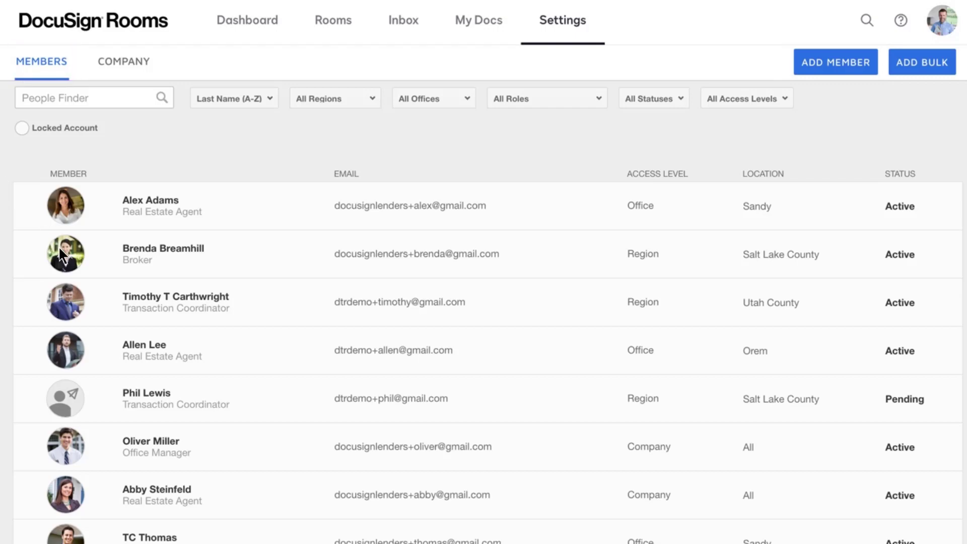
Step: Review the Orem agent's role, contact information and close-account options, then close the panel
click(141, 351)
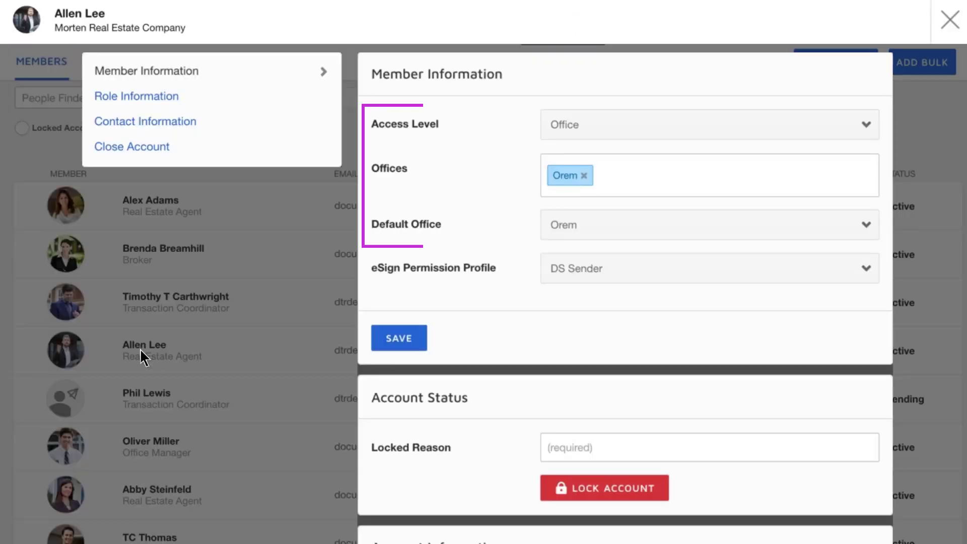
click(145, 101)
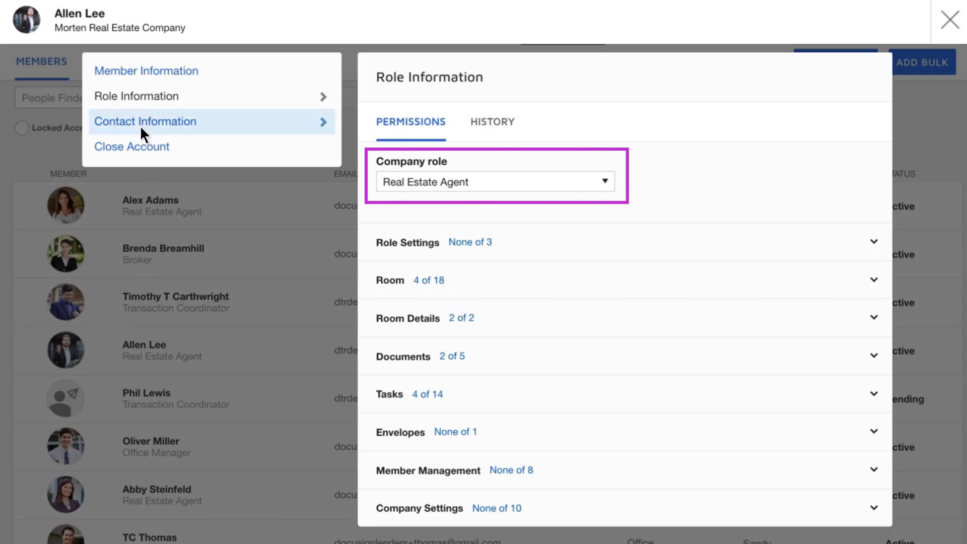
click(140, 126)
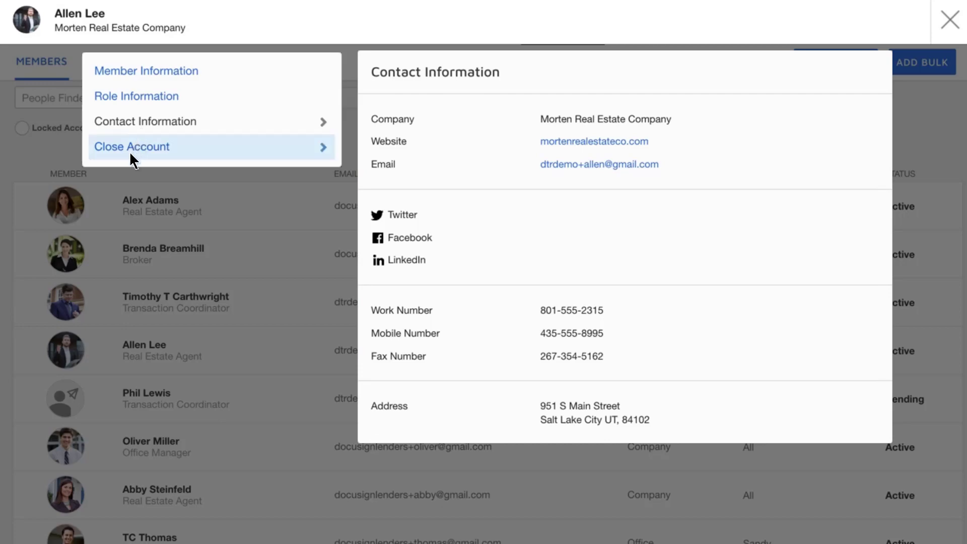
click(130, 149)
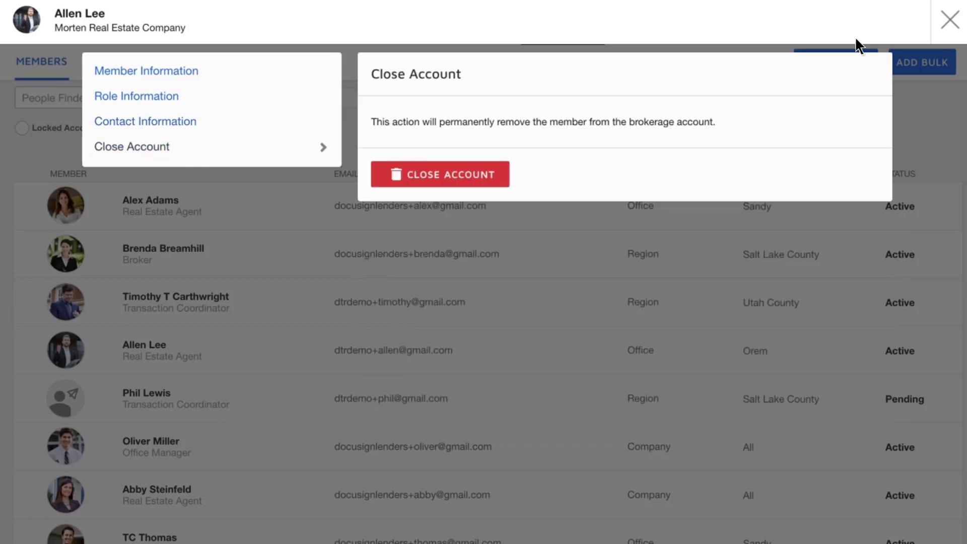
click(950, 23)
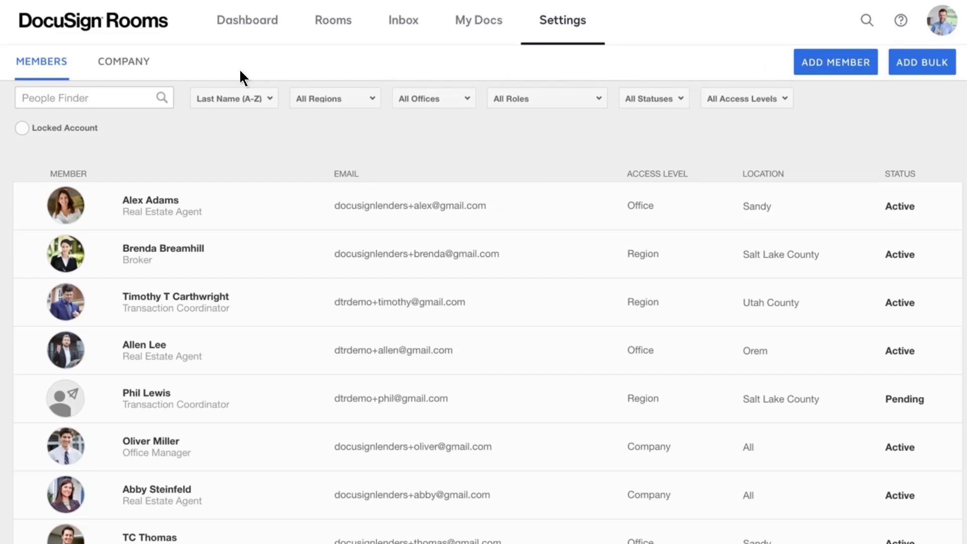
Step: Switch Settings to the company-wide COMPANY view
click(121, 69)
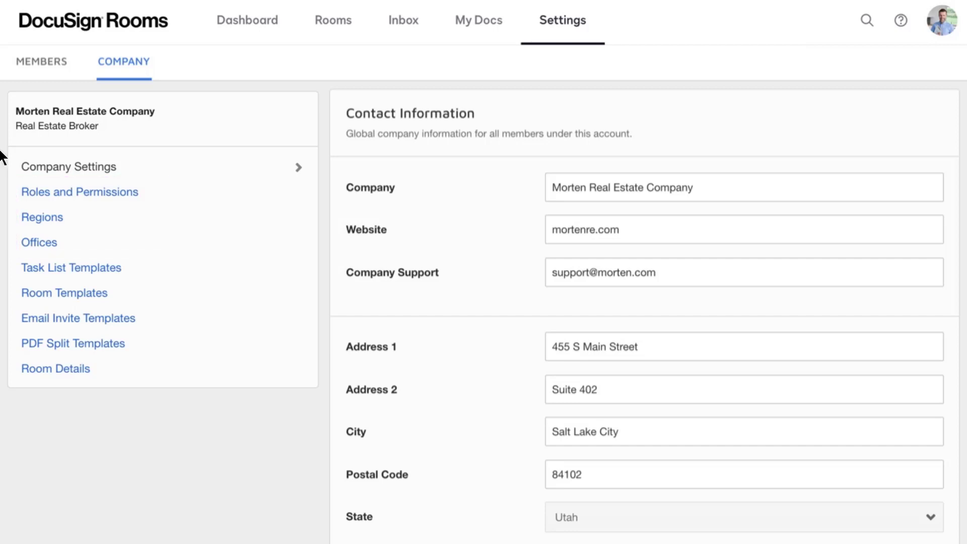
Step: Give the Broker role the Manage room owners permission under Room
click(63, 197)
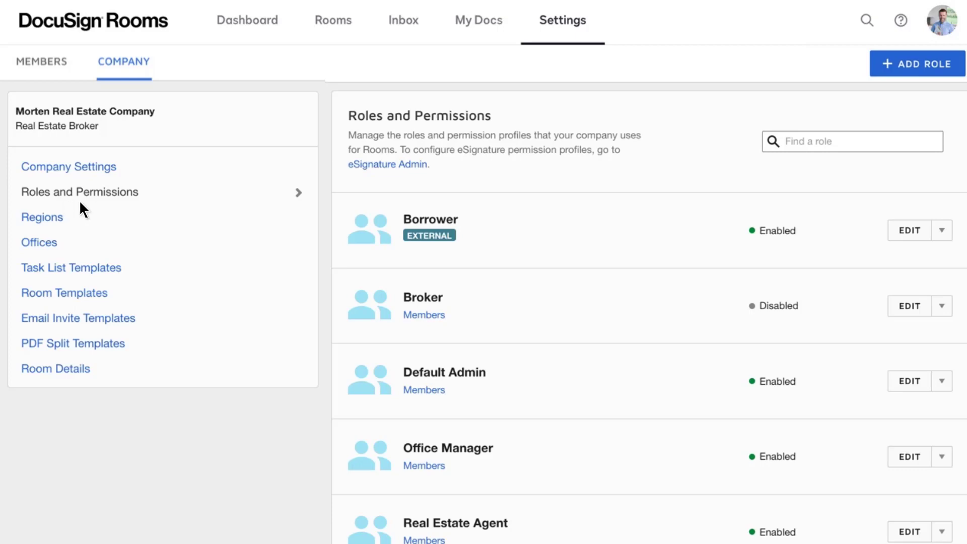
click(911, 314)
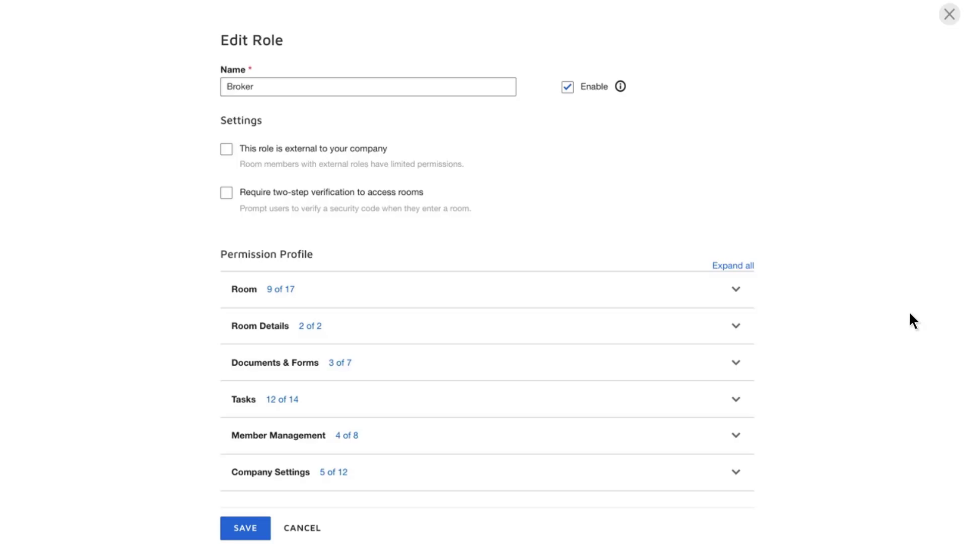
click(250, 297)
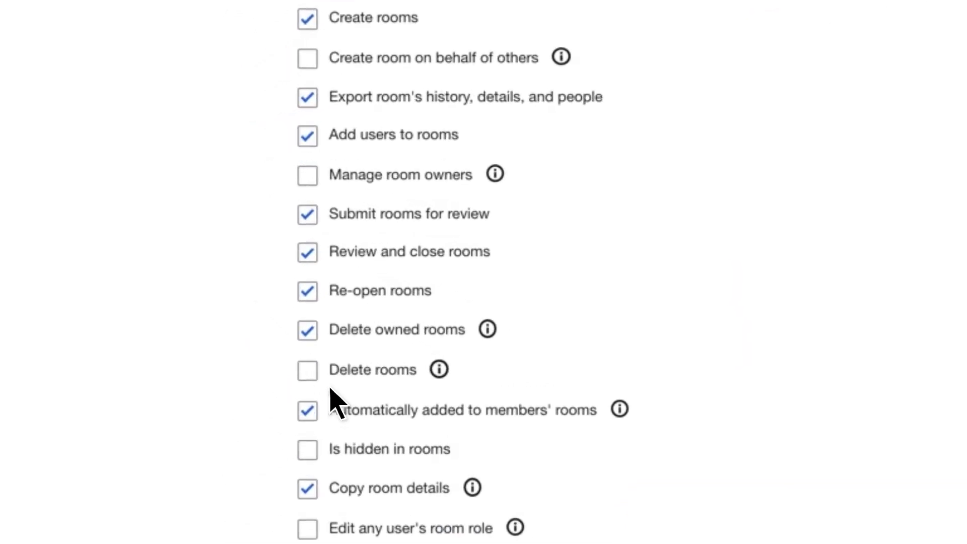
click(310, 181)
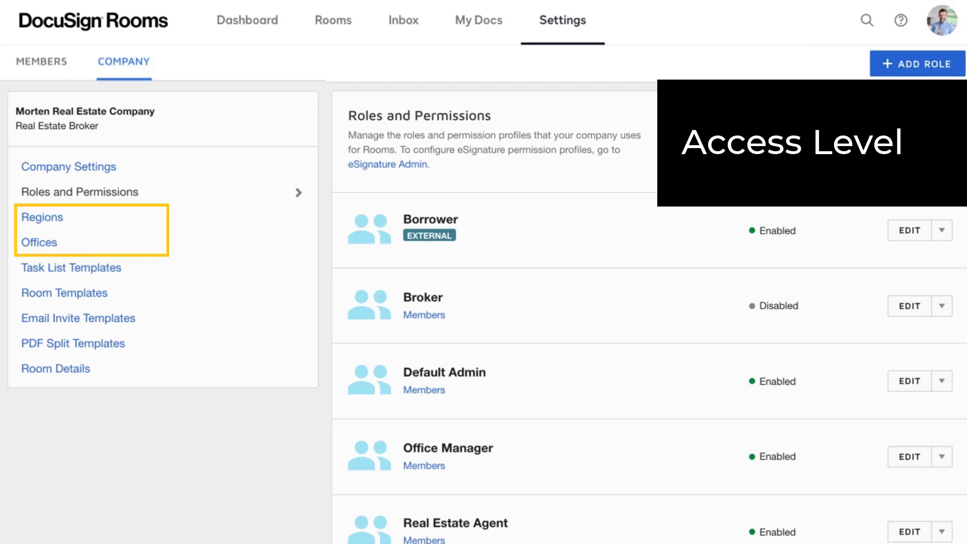
Step: View the company's Offices list, then its Regions list
click(38, 248)
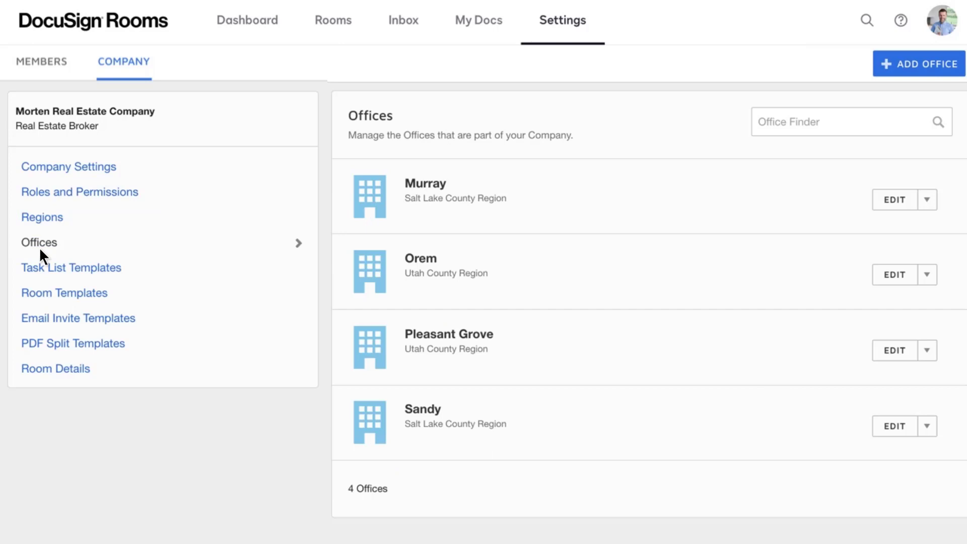
click(42, 219)
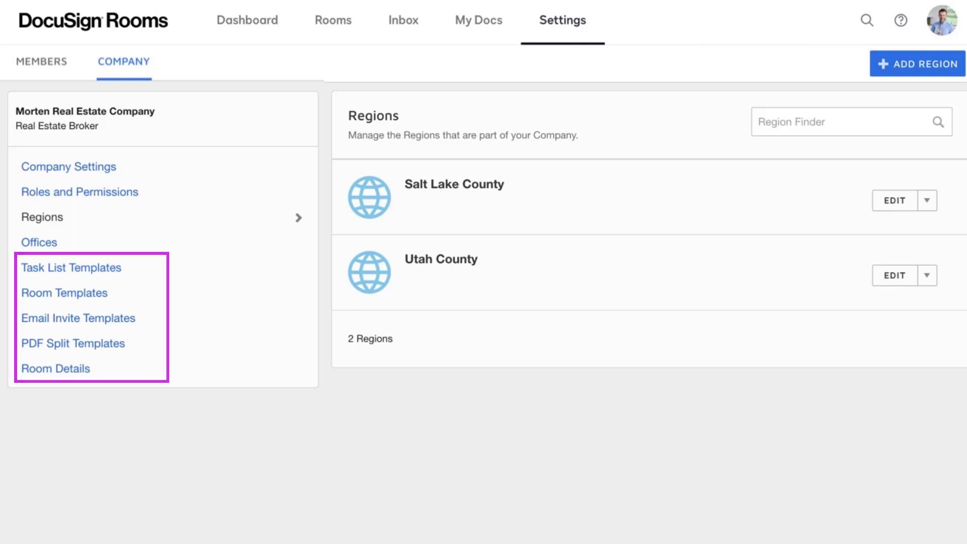
Step: Make the Lead-Based Paint Disclosure task required in the Closing Checklist template
click(48, 272)
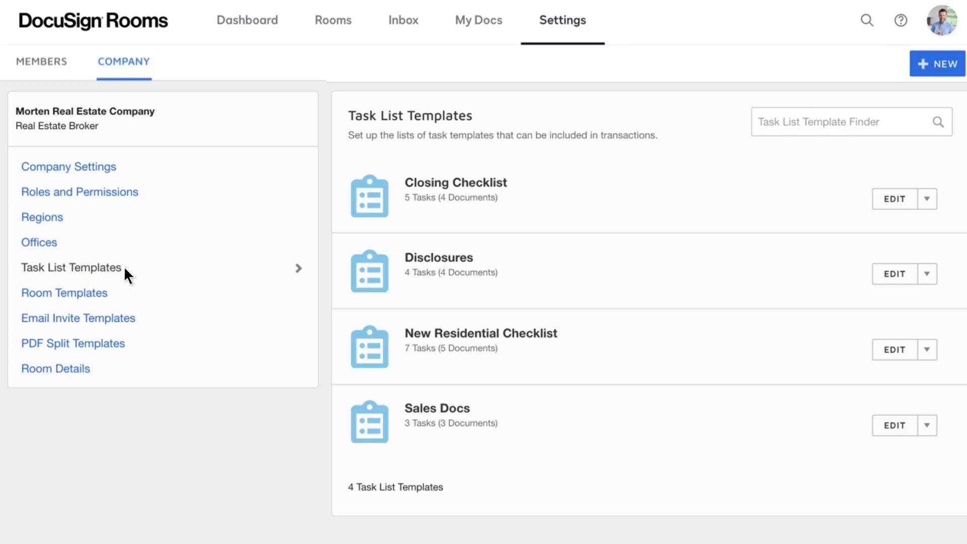
click(895, 203)
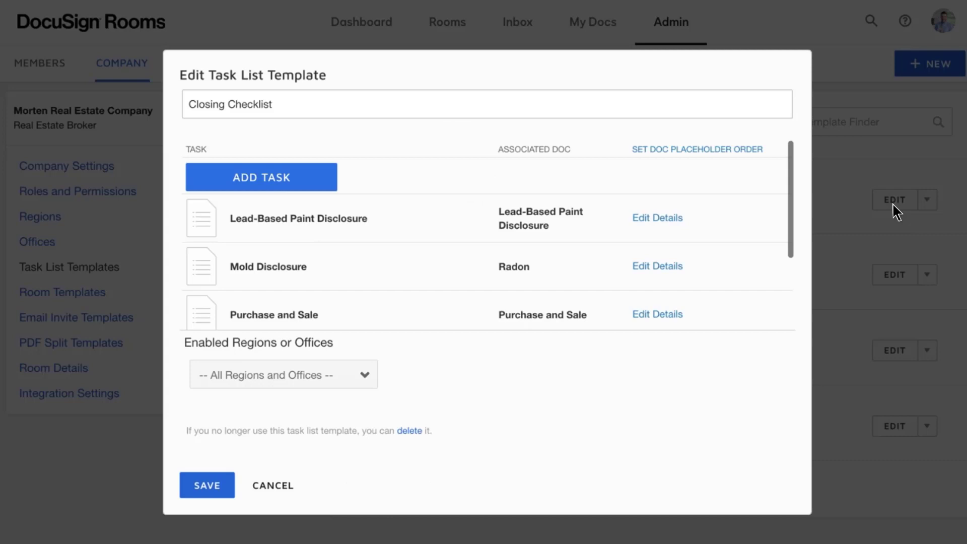
click(286, 227)
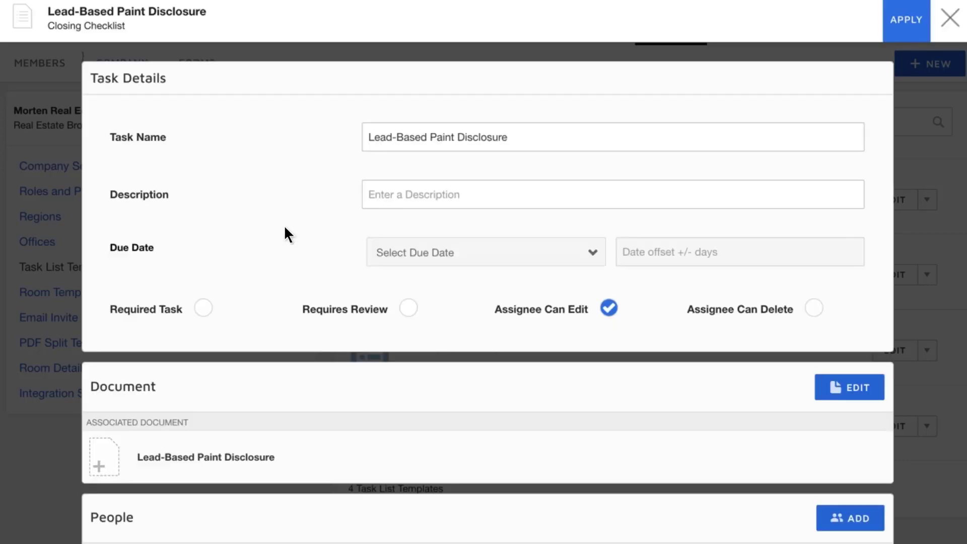
click(202, 308)
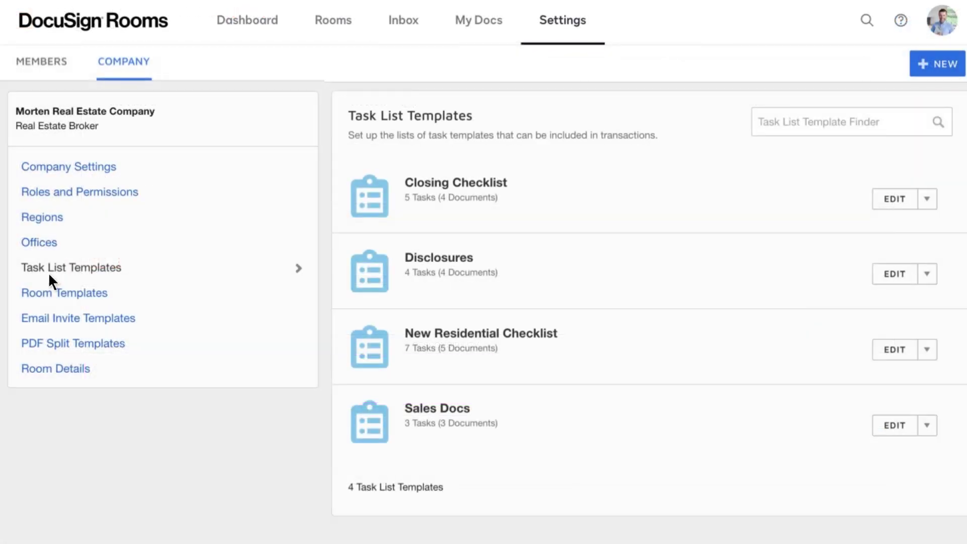
Step: Browse Room Templates and Email Invite Templates, then edit the Seller invite template
click(54, 303)
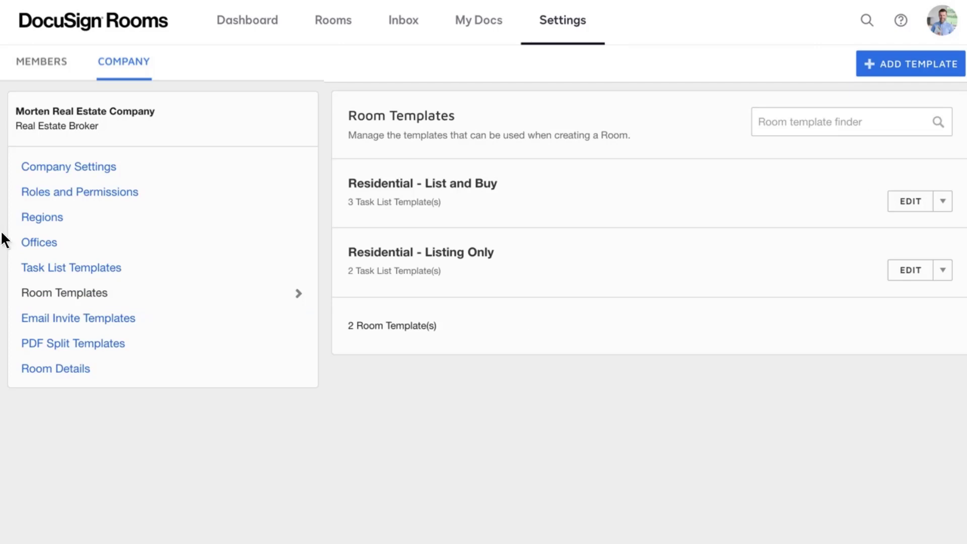
click(60, 319)
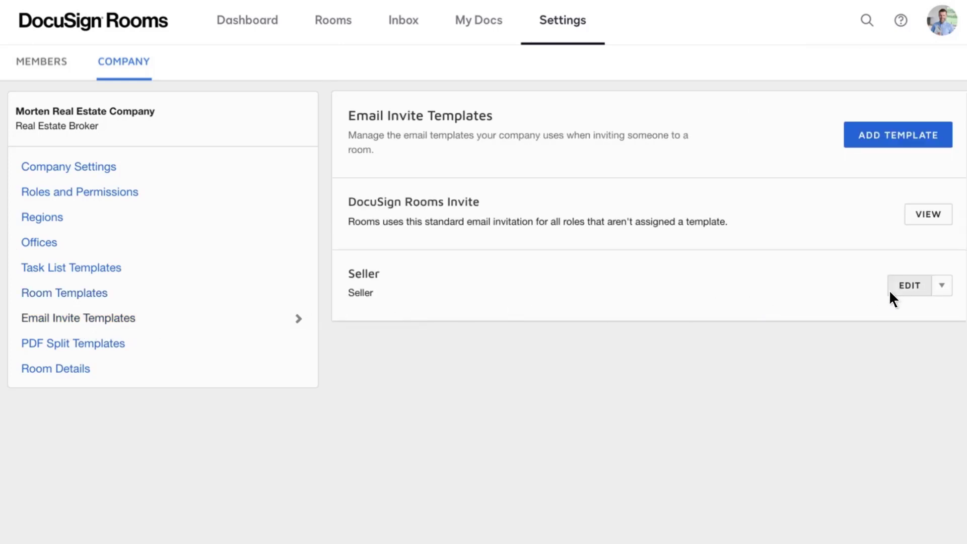
click(909, 288)
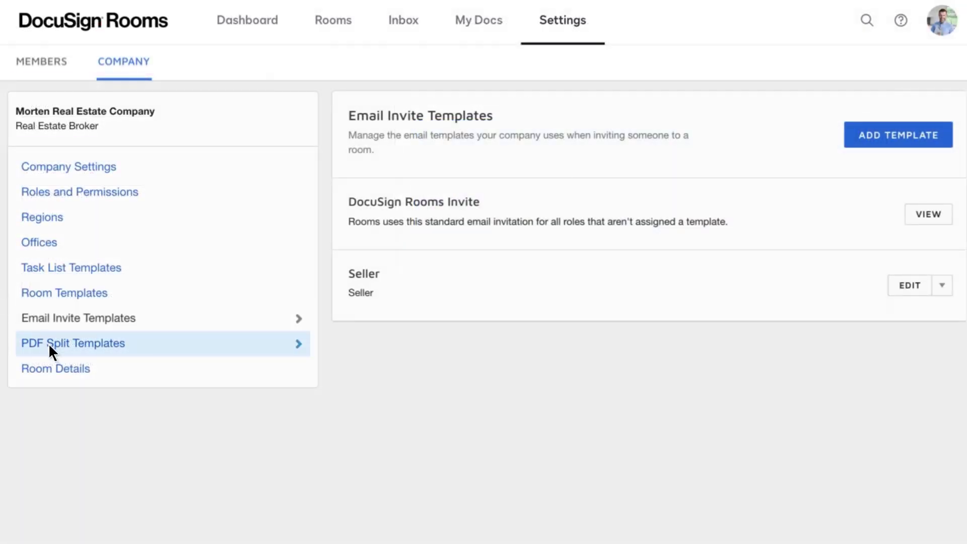
Step: View the PDF Split Templates page, then the Room Detail Fields settings
click(52, 353)
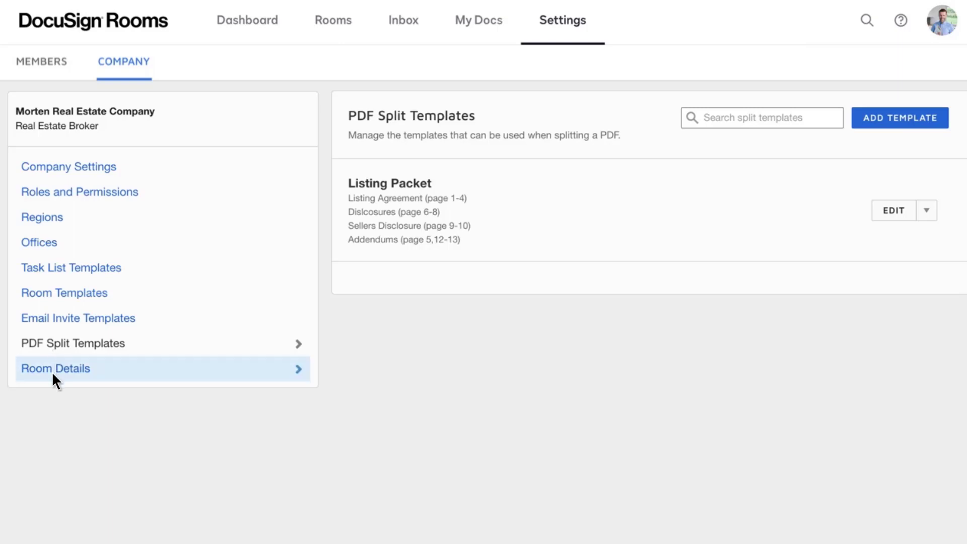
click(53, 374)
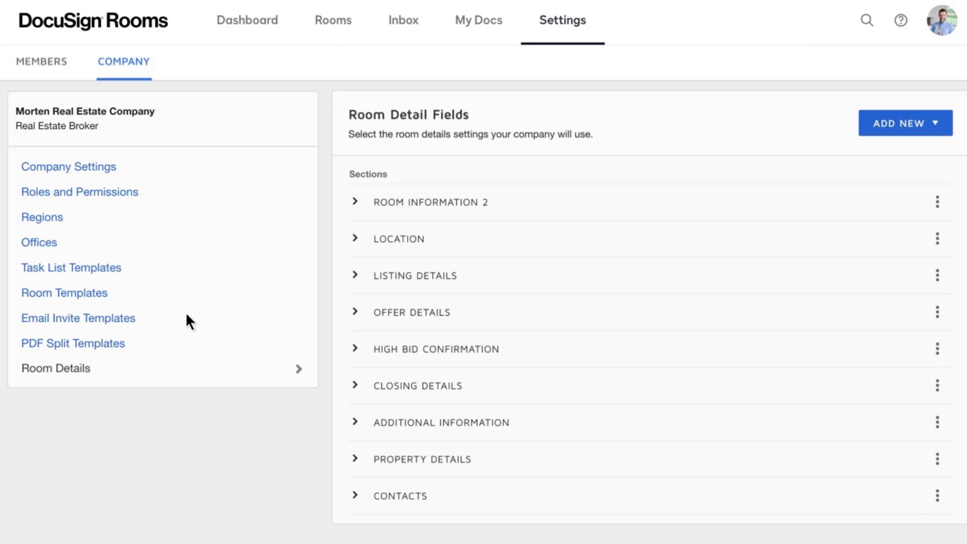
Step: Under Location, mark Address 1 Visible to all and Postal code Required to create
click(354, 239)
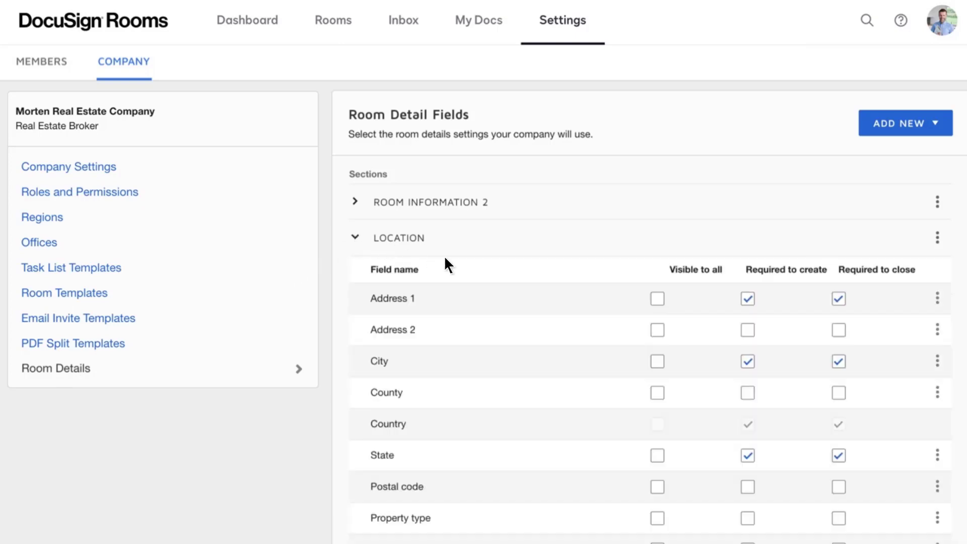
click(657, 300)
click(749, 488)
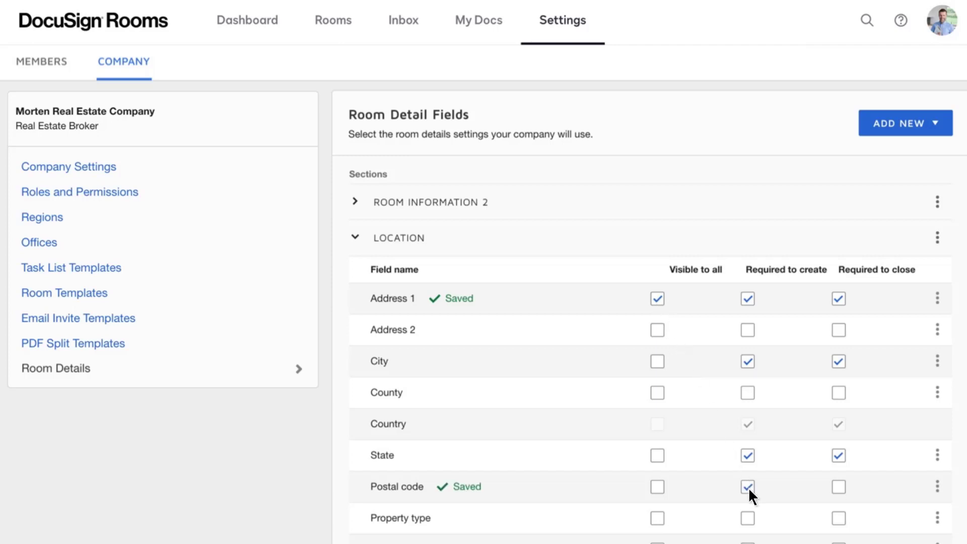